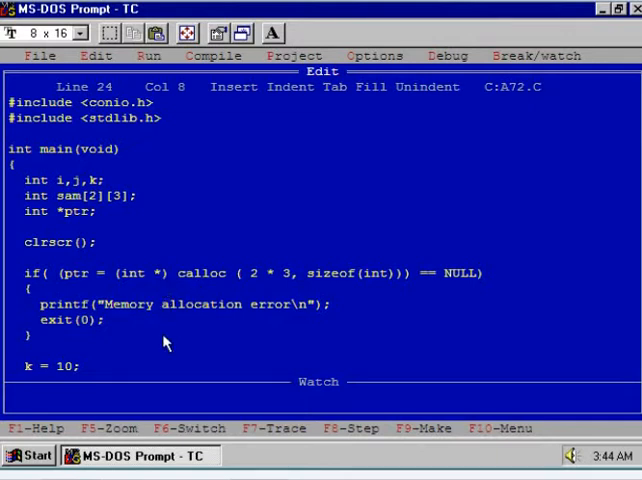
Compile A72.C with Alt+F9 and reveal the two invalid indirection errors and two warnings
key("Down")
key("Down")
key("Down")
key("Down")
key("Down")
key("Down")
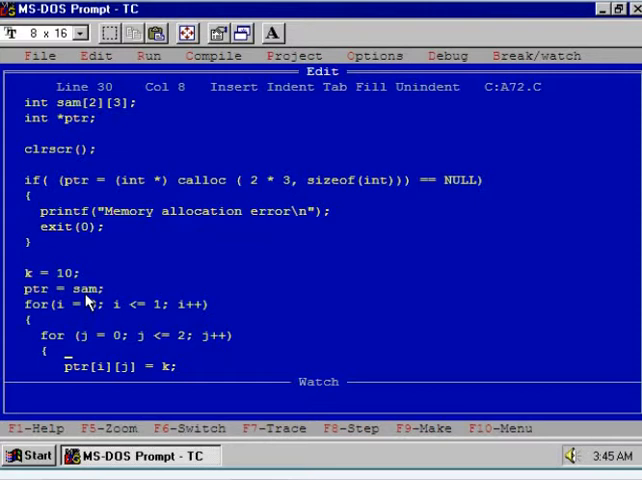
key("Down")
key("Down")
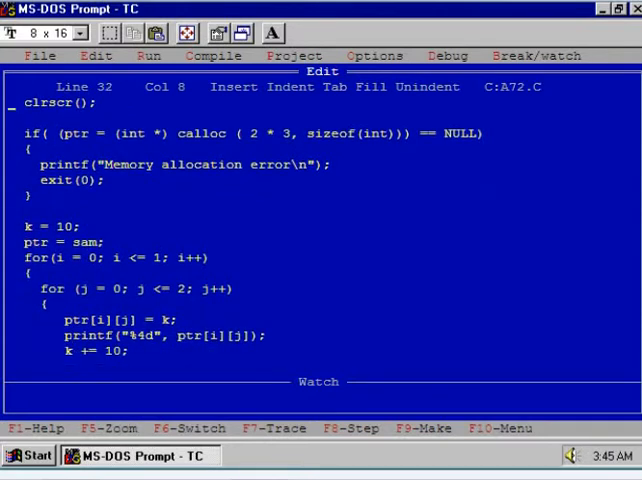
key("Down")
key("Down")
key("Down")
key("Down")
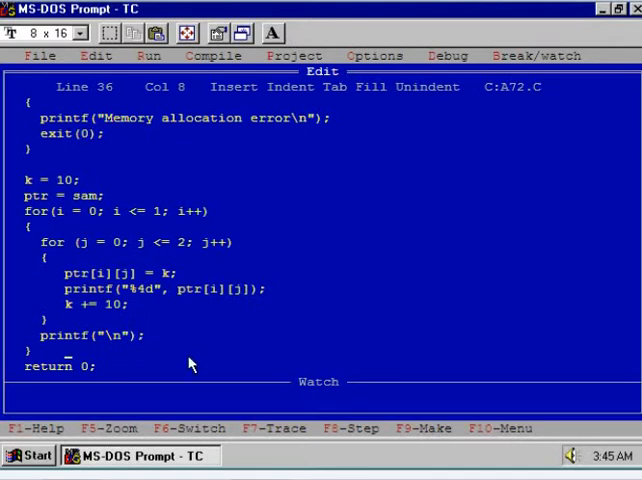
key("alt+F9")
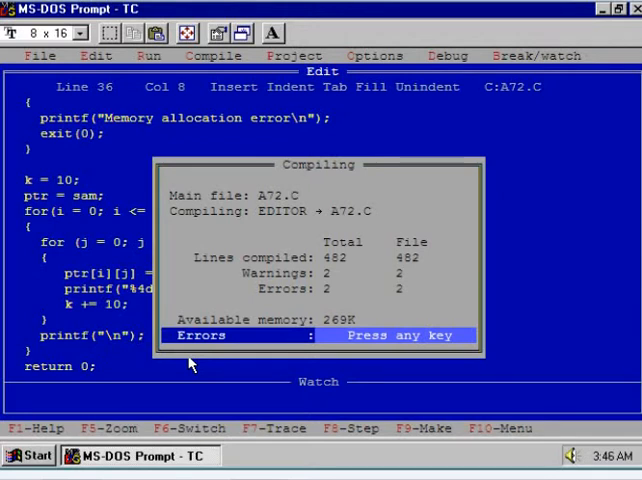
key("Return")
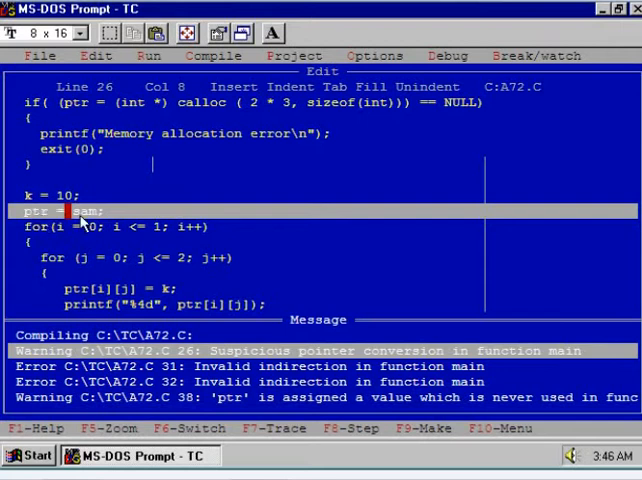
Return to the top of A72.C and zoom the Edit window over the error list
key("F6")
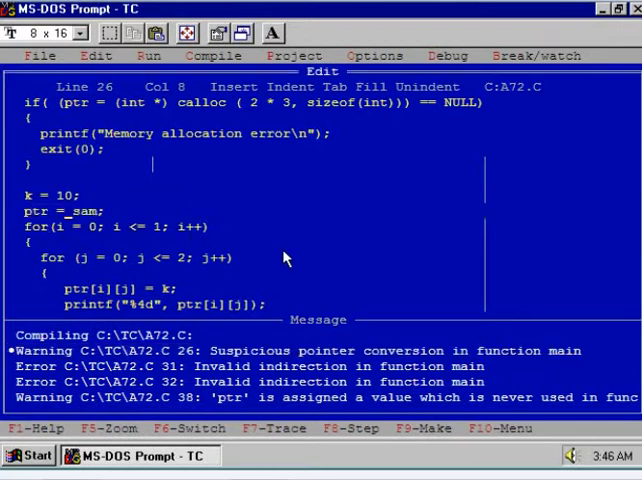
key("Page_Up")
key("Page_Up")
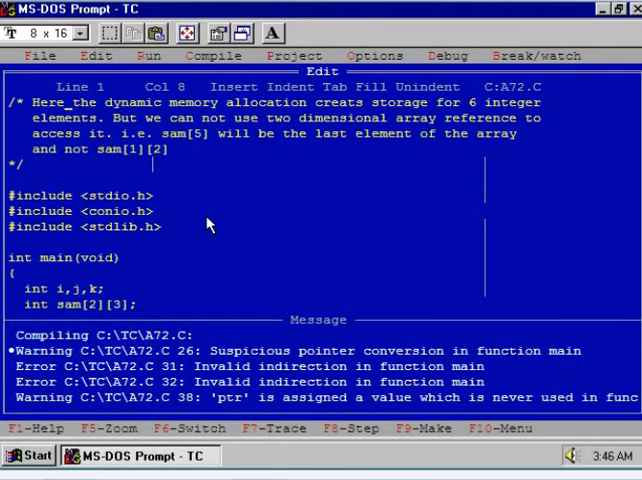
key("F6")
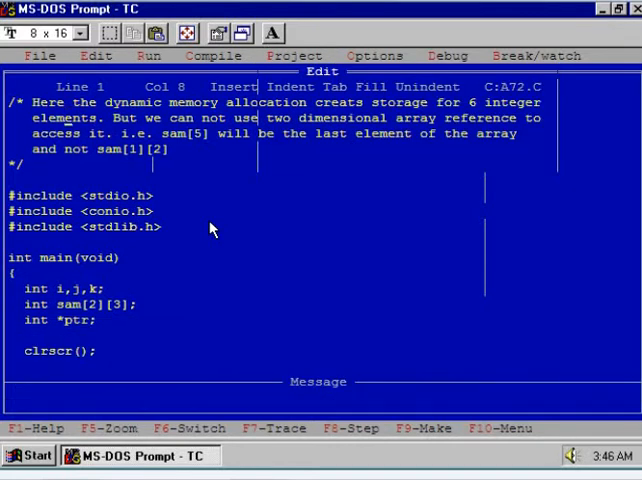
key("Down")
key("Down")
key("Down")
key("Down")
key("Down")
key("Down")
key("Down")
key("Down")
key("Down")
key("Down")
key("Down")
key("Down")
key("Down")
key("Down")
key("Down")
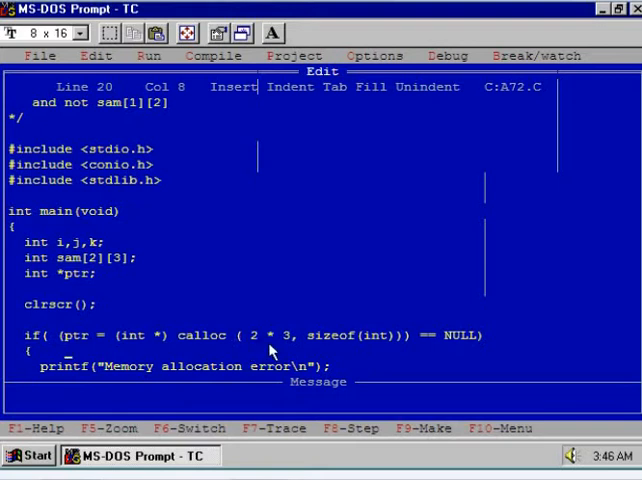
Browse between the comment header about sam[5] and the main function
key("Up")
key("Up")
key("Up")
key("Up")
key("Up")
key("Up")
key("Up")
key("Up")
key("Up")
key("Up")
key("Up")
key("Up")
key("Up")
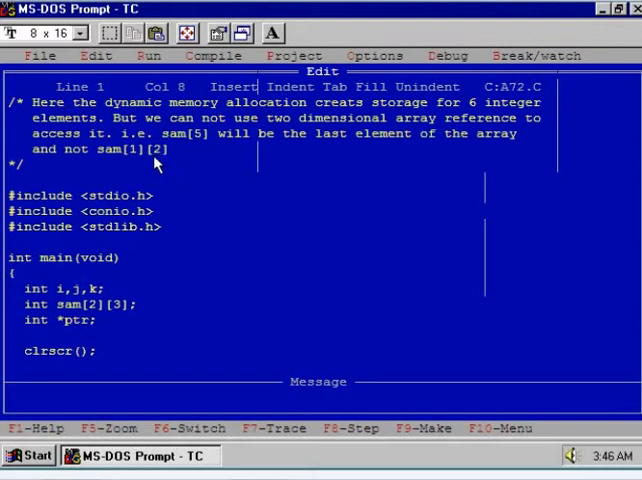
key("Down")
key("Down")
key("Down")
key("Down")
key("Down")
key("Down")
key("Down")
key("Down")
key("Down")
key("Down")
key("Down")
key("Down")
key("Down")
key("Down")
key("Down")
key("Down")
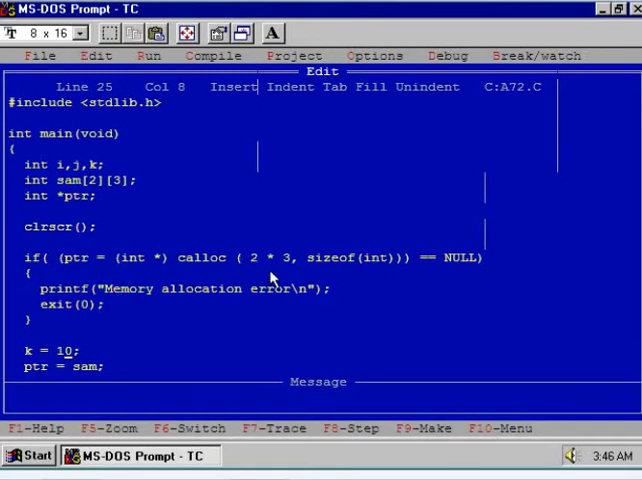
Load A73.C, the corrected version, from the File > Pick recent-files list
key("alt+f")
key("Return")
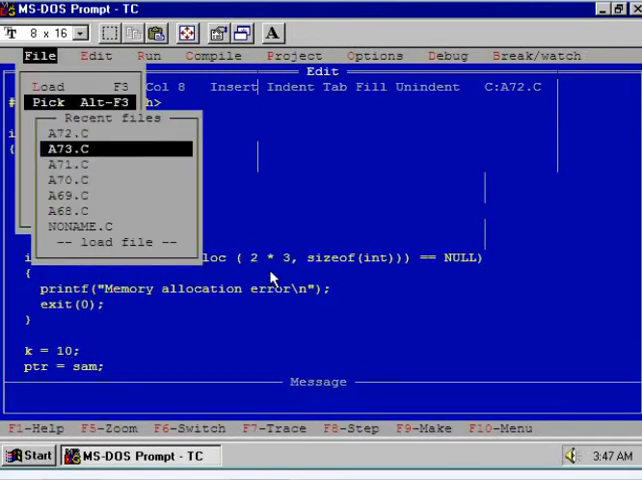
key("Return")
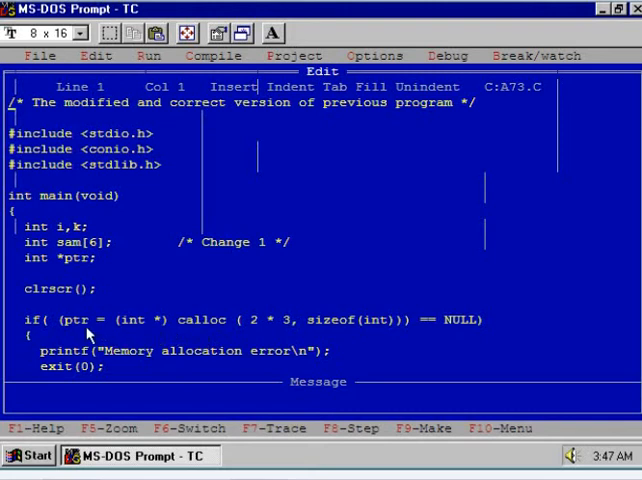
key("Down")
key("Down")
key("Down")
key("Down")
key("Down")
key("Down")
key("Down")
key("Down")
key("Down")
key("Down")
key("Down")
key("Down")
key("Down")
key("Down")
key("Down")
key("Down")
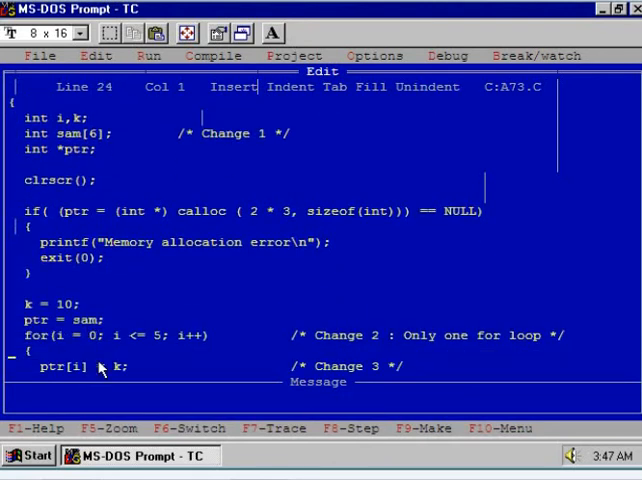
key("Down")
key("Down")
key("Down")
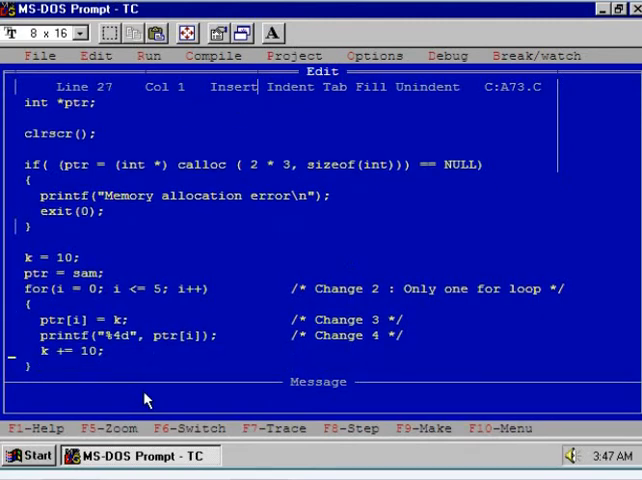
key("Down")
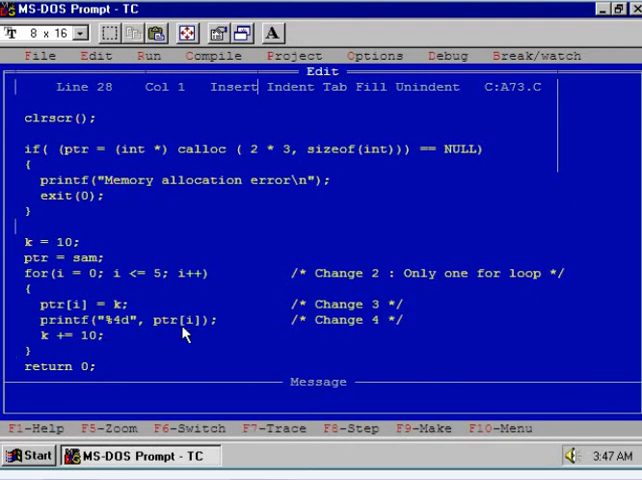
Make A73 with F9, dismiss the up-to-date notice and jump to the file top
key("Down")
key("Down")
key("F9")
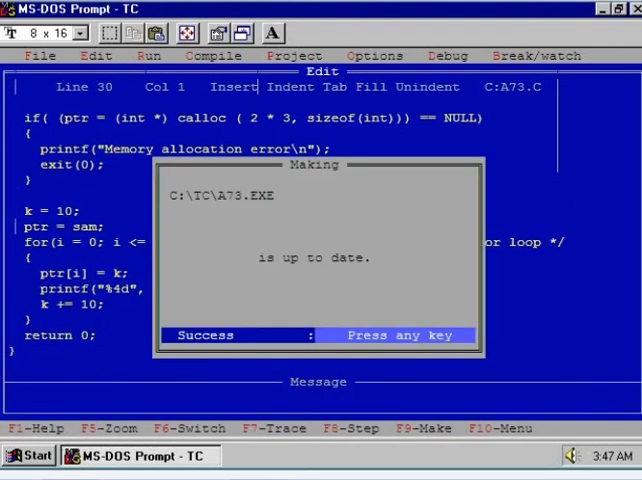
key("Return")
key("Page_Up")
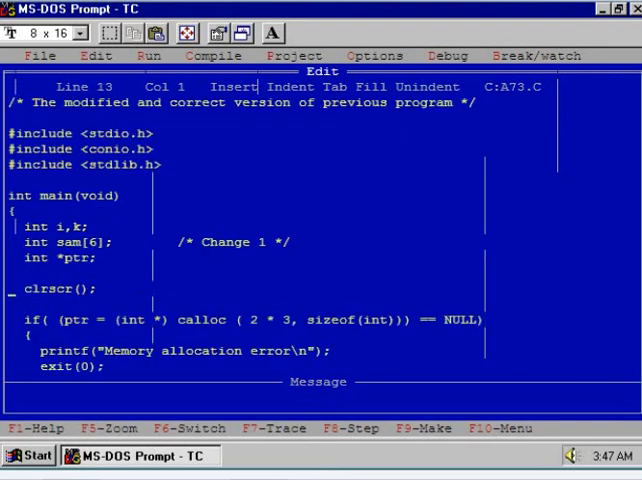
key("Page_Up")
Touch the source, rebuild A73.EXE with zero errors and warnings, and dismiss the Linking summary
key("Return")
key("BackSpace")
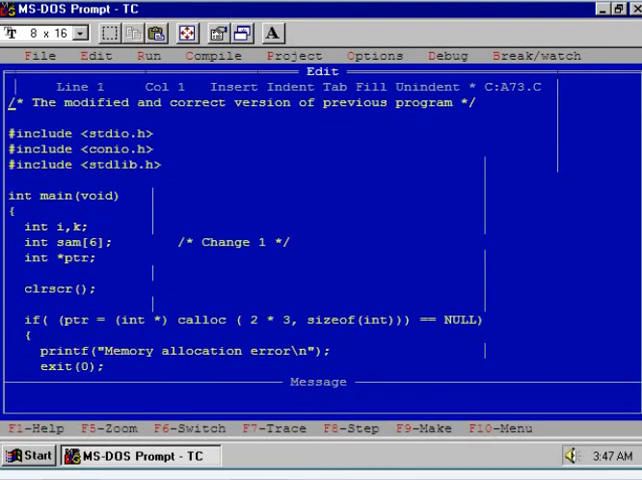
key("F9")
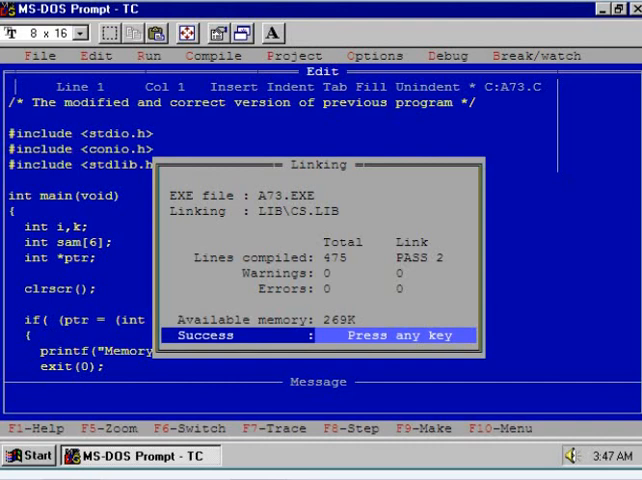
key("Return")
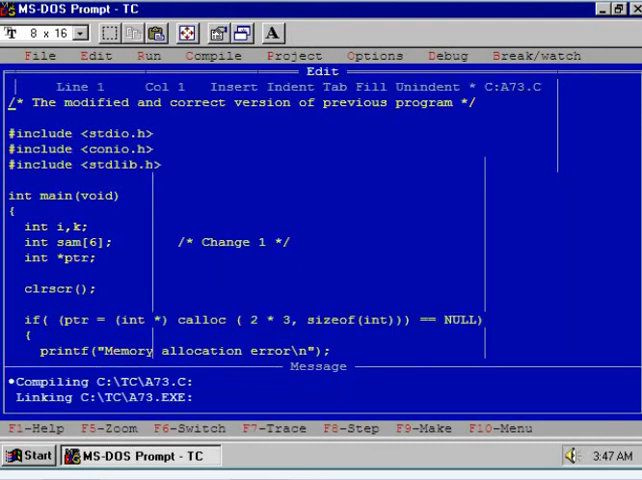
key("alt+F6")
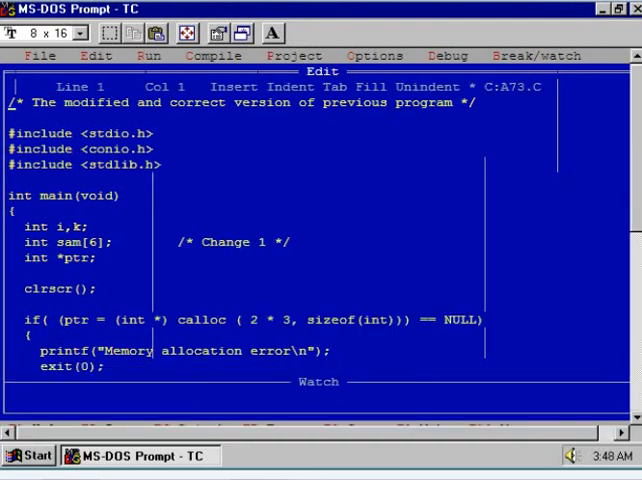
key("ctrl+F9")
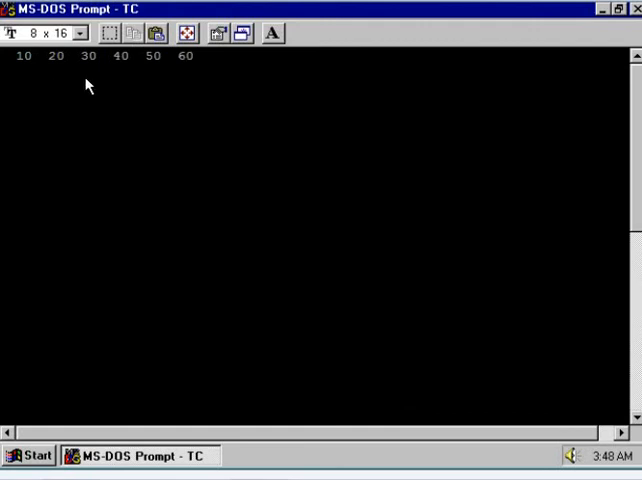
key("Return")
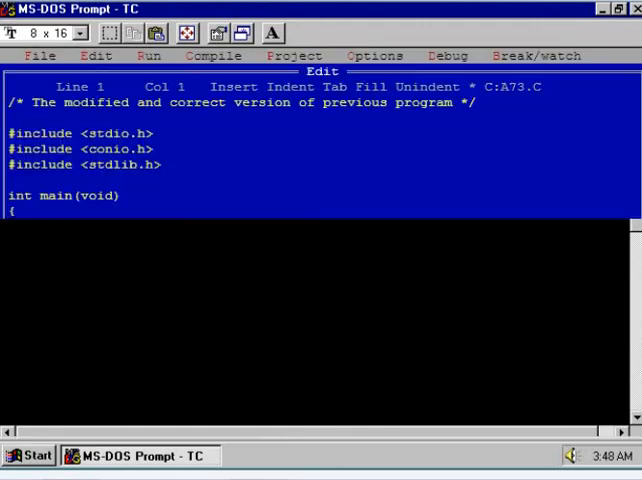